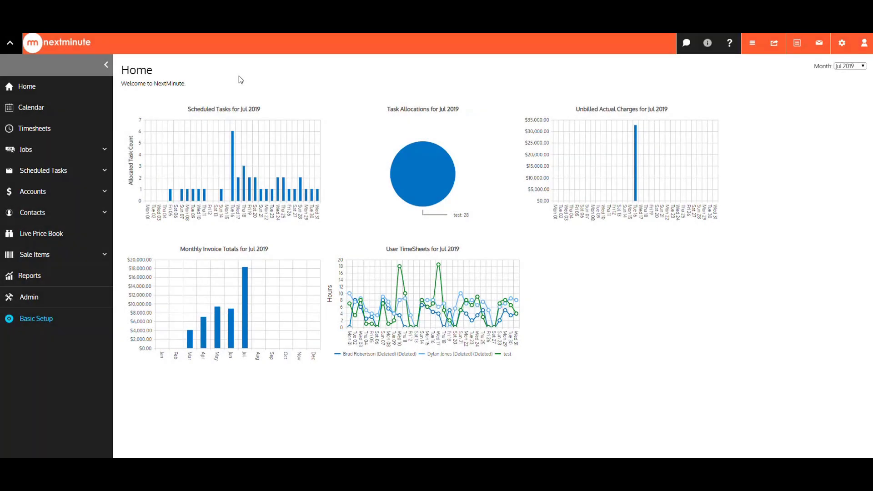
# - Open the Admin settings from the left sidebar
pyautogui.click(69, 298)
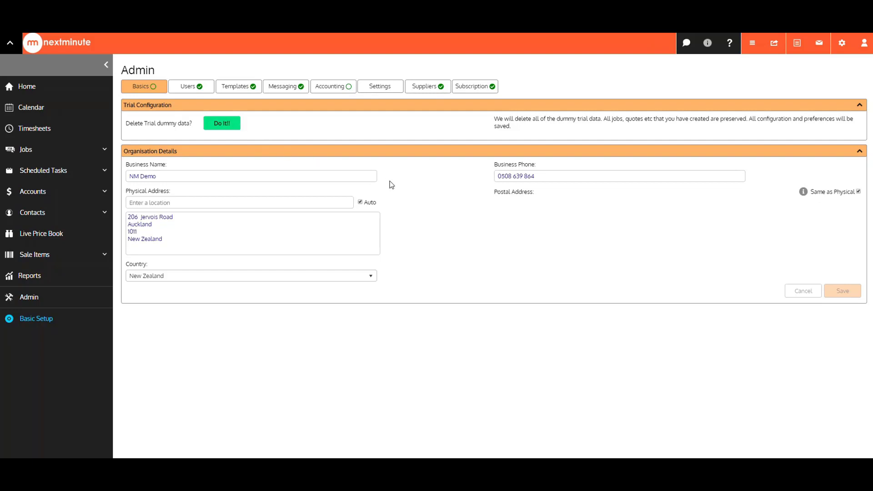
# - On the Users tab, start a new invitation with the invitee's full name and e-mail address
pyautogui.click(208, 92)
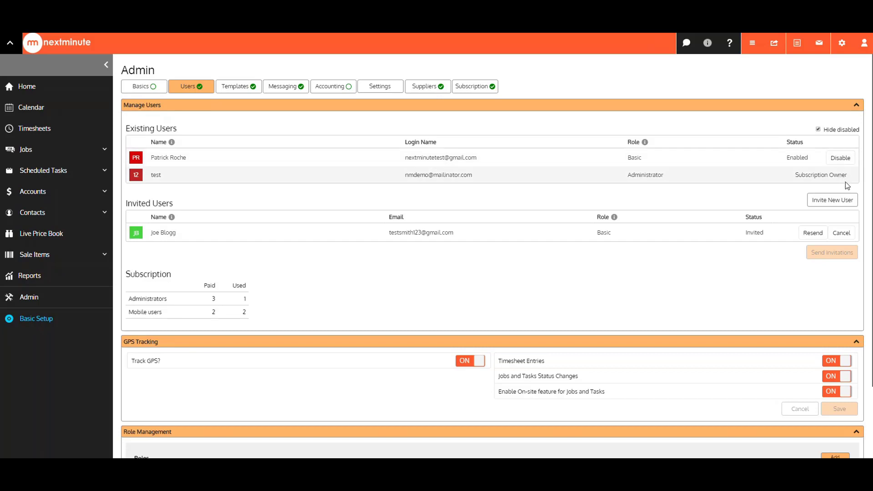
pyautogui.click(833, 206)
pyautogui.write('Joh')
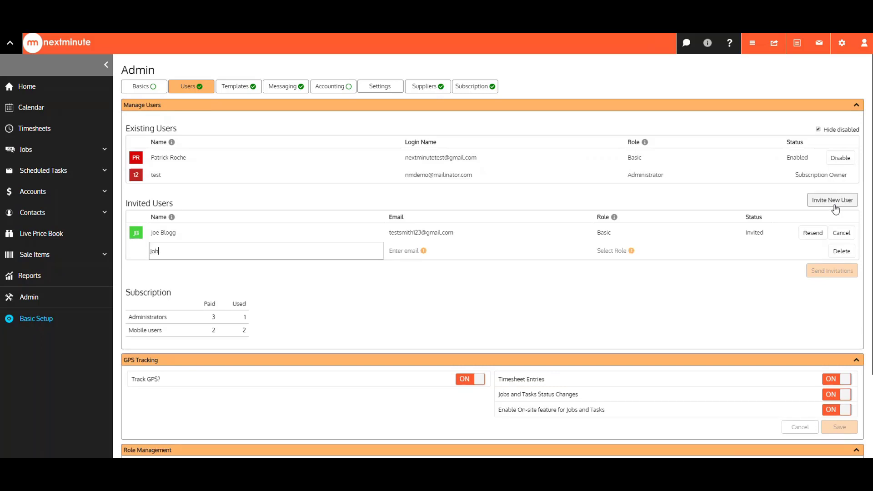
pyautogui.write('n Smith')
pyautogui.press('Tab')
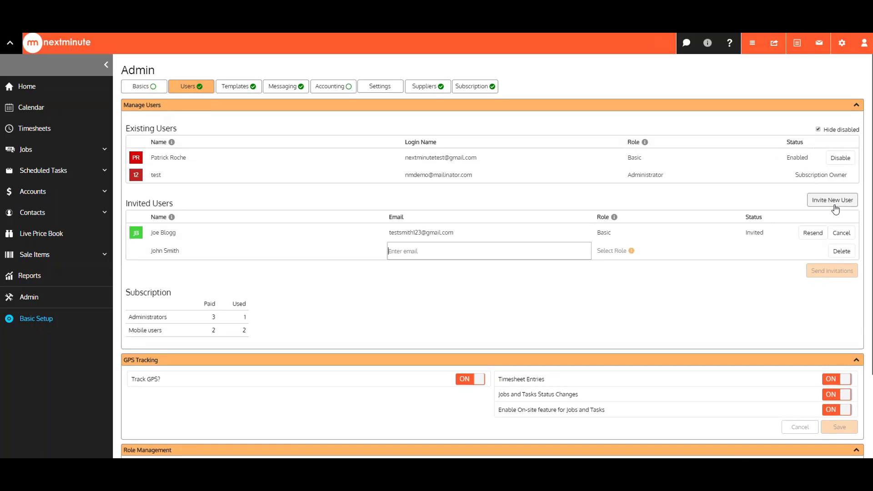
pyautogui.press('Tab')
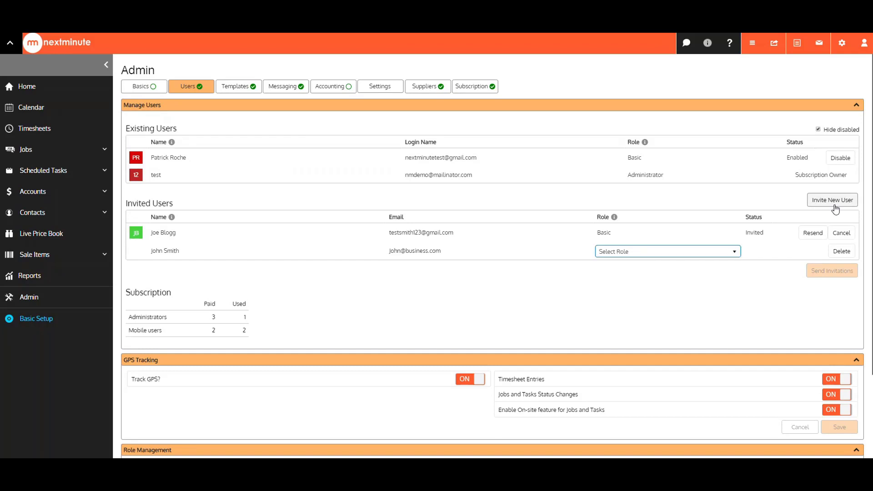
# - Give the invitee the Basic role and send the invitation
pyautogui.click(698, 250)
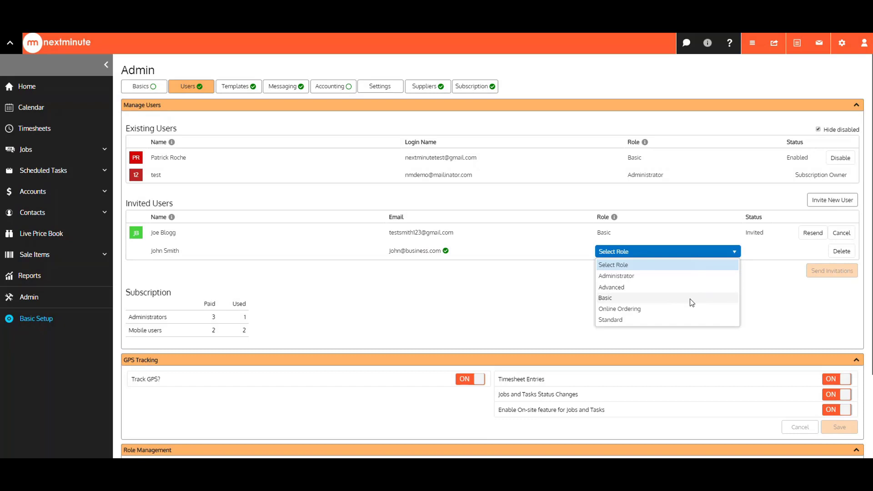
pyautogui.click(687, 298)
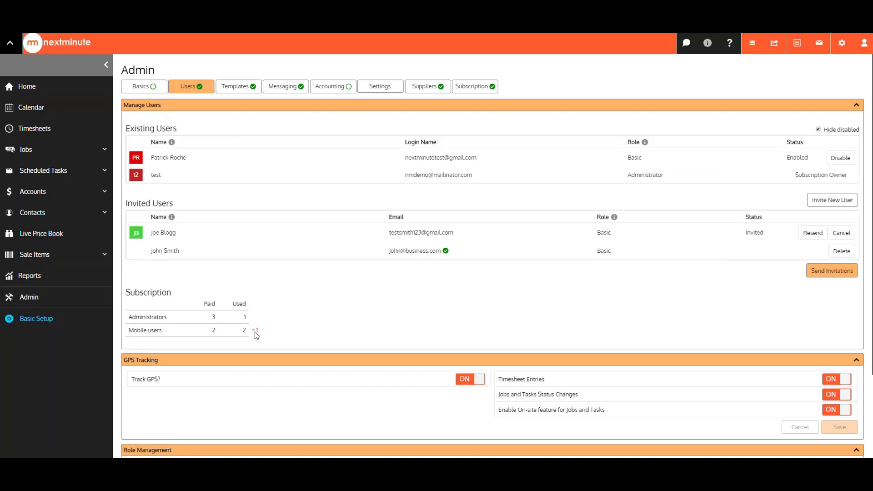
pyautogui.click(832, 271)
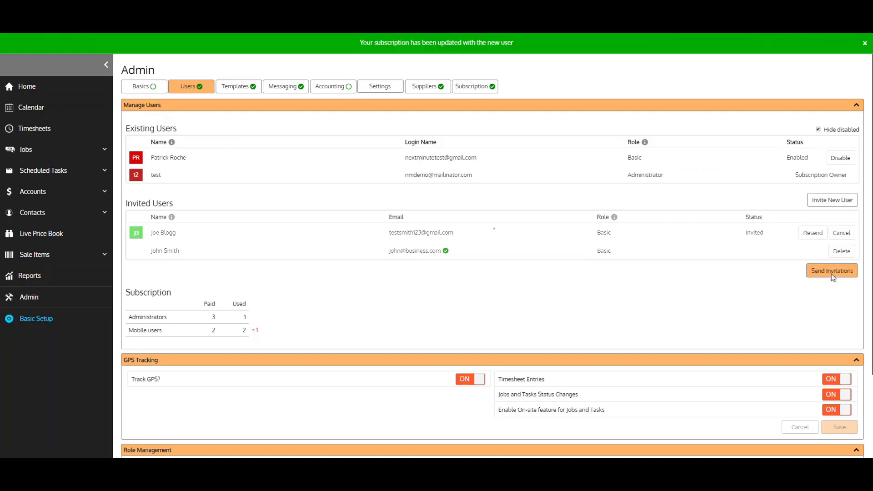
# - Start a new role, look over its permissions, then abandon it and return to the roles list
pyautogui.scroll(-3, 827, 274)
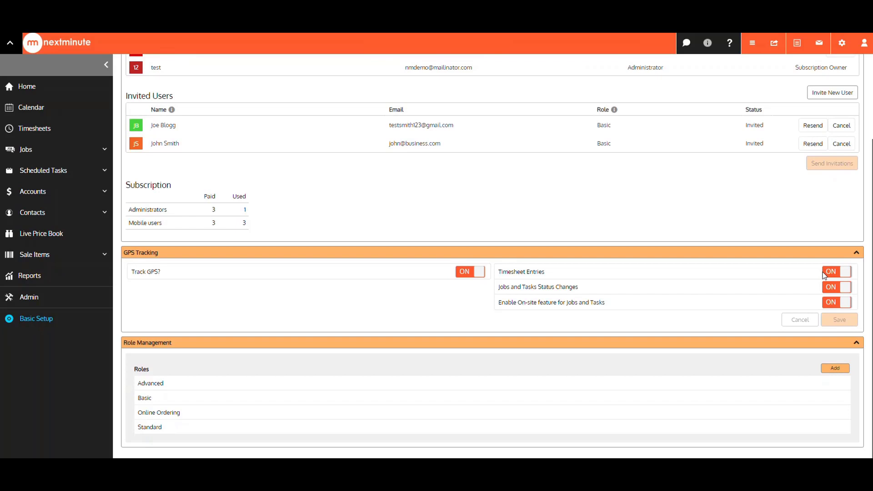
pyautogui.click(835, 368)
pyautogui.scroll(-4, 633, 346)
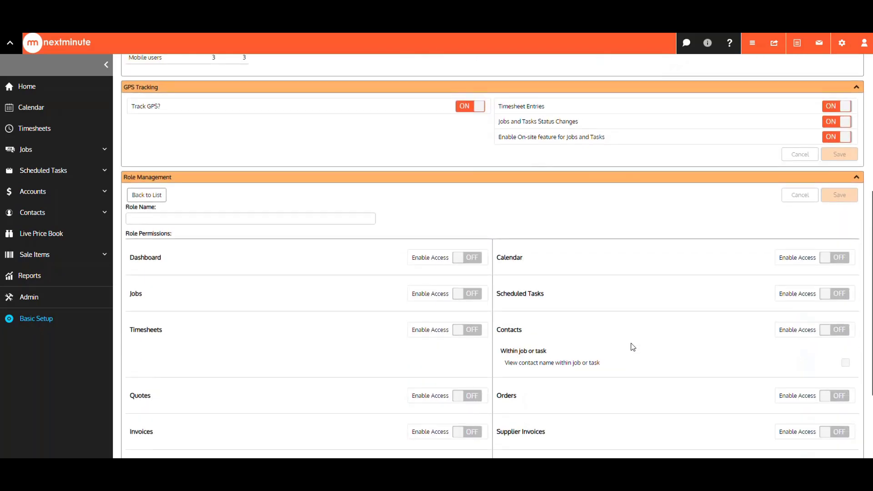
pyautogui.scroll(-3, 632, 347)
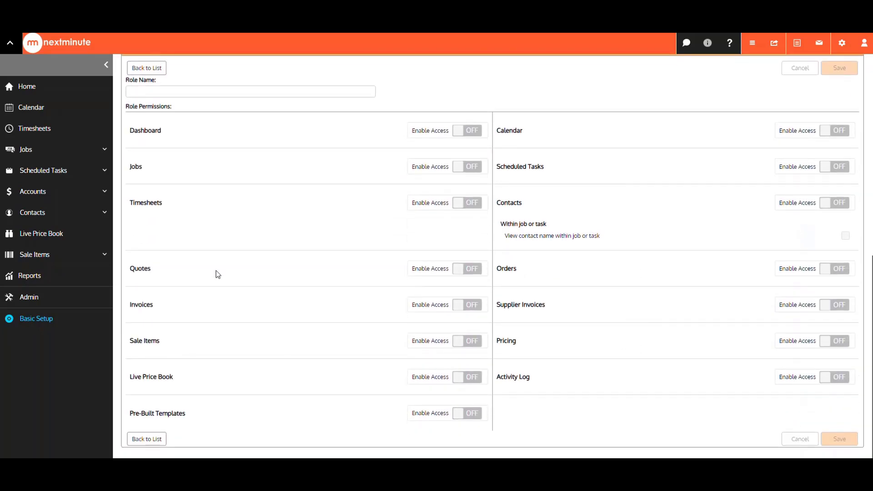
pyautogui.scroll(2, 217, 271)
pyautogui.click(146, 160)
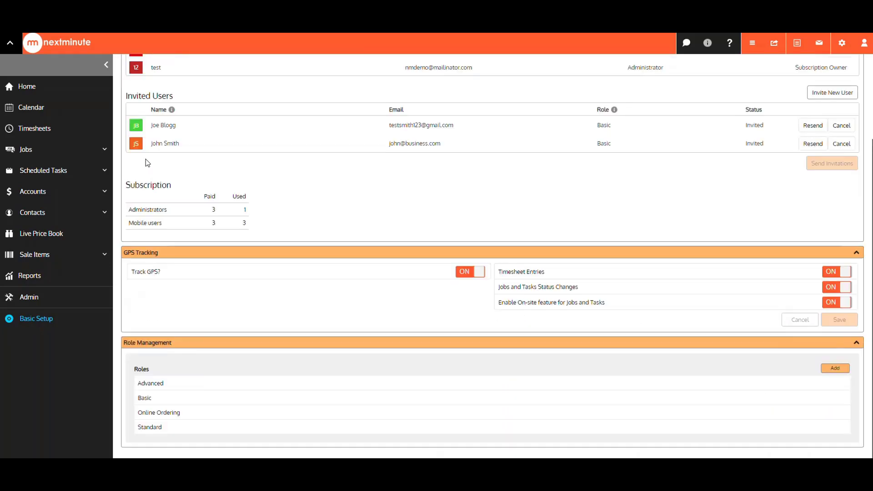
# - Collapse the Role Management, GPS Tracking and Manage Users sections
pyautogui.click(205, 348)
pyautogui.click(203, 353)
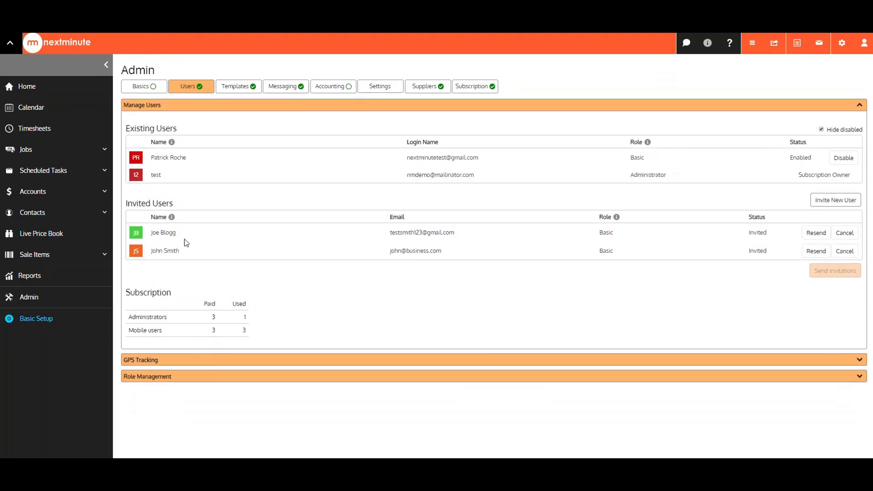
pyautogui.click(183, 105)
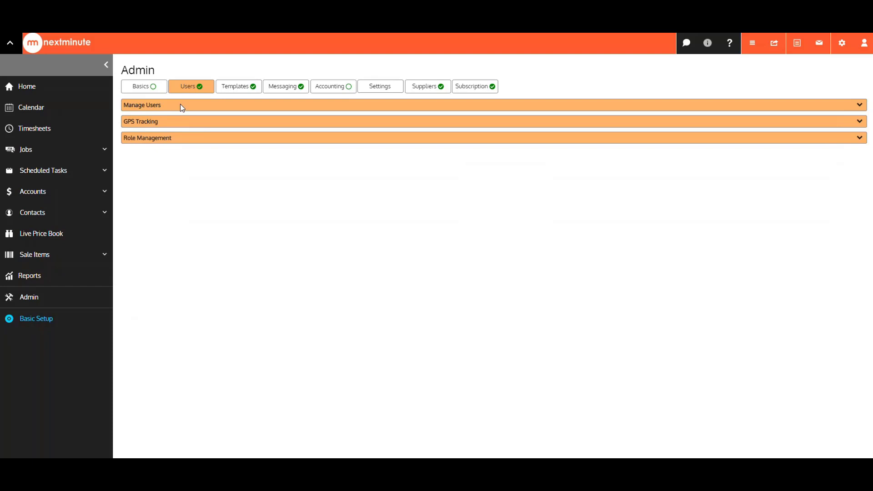
# - Go to the Templates tab and scroll down to the Jobs sheet templates
pyautogui.click(242, 90)
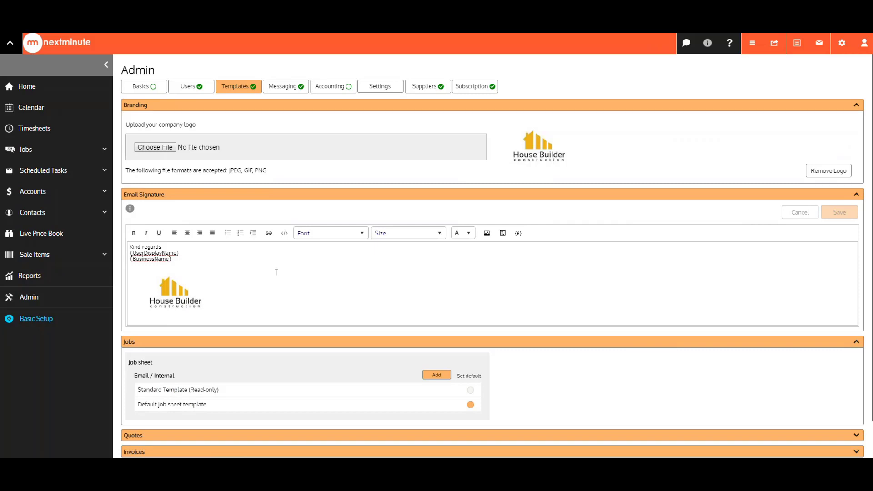
pyautogui.scroll(-1, 276, 272)
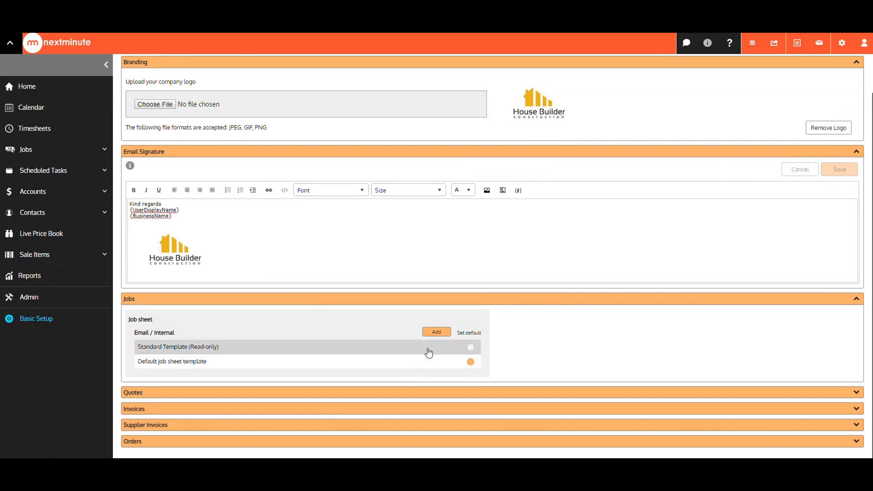
# - Add a new job sheet template named 'New job sheet template'
pyautogui.click(435, 332)
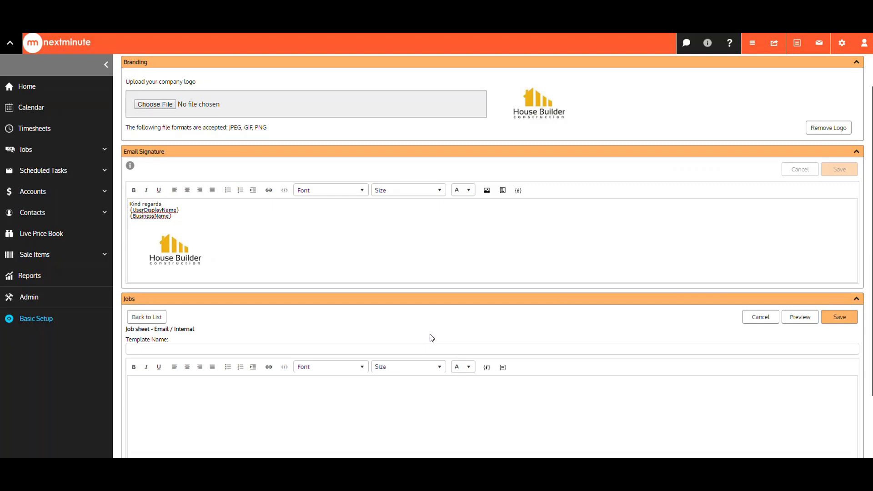
pyautogui.click(157, 349)
pyautogui.write('New jo')
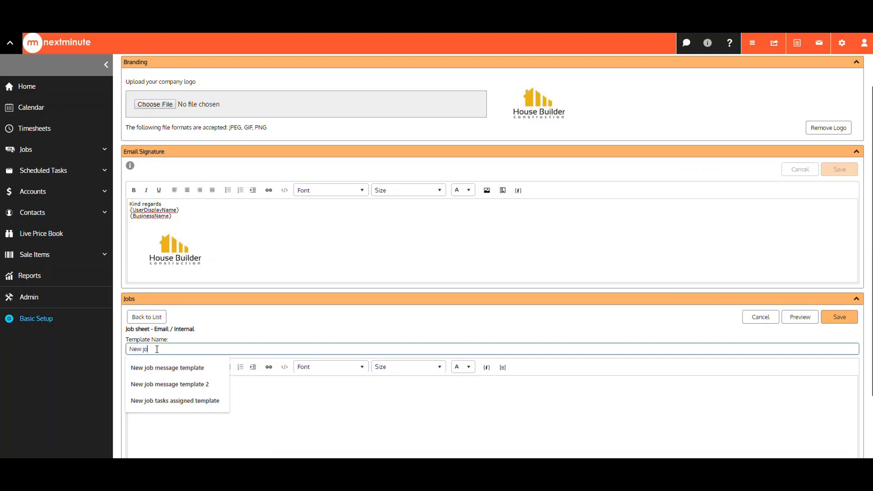
pyautogui.write('b sheet t')
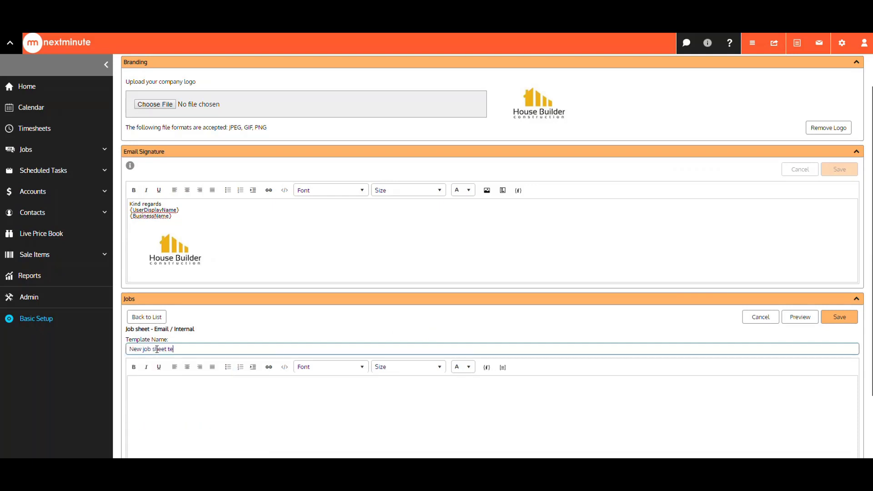
pyautogui.write('emplate')
pyautogui.scroll(-2, 230, 390)
# - Insert the Address, Status and Customer merge fields into the body and save the template
pyautogui.click(218, 298)
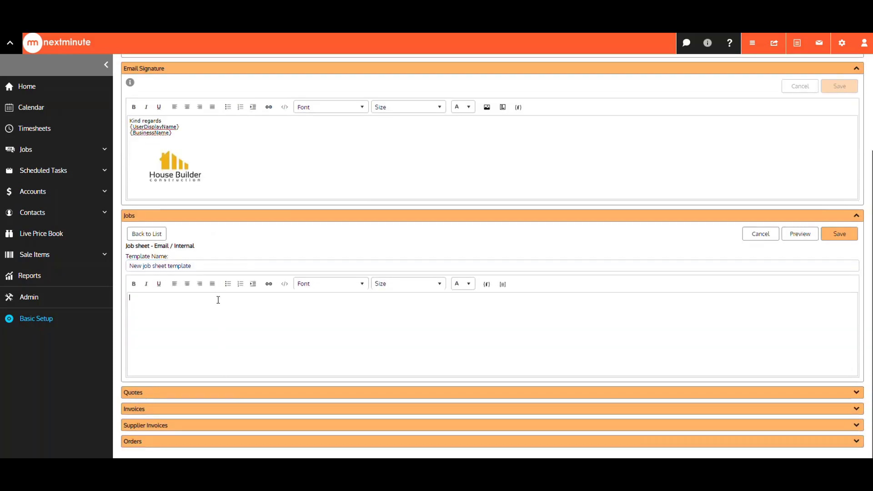
pyautogui.click(486, 285)
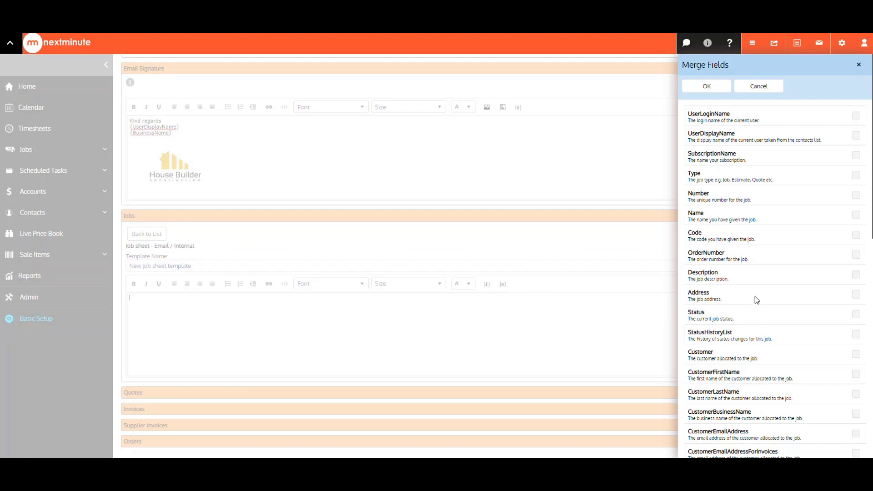
pyautogui.click(758, 296)
pyautogui.click(758, 318)
pyautogui.click(790, 356)
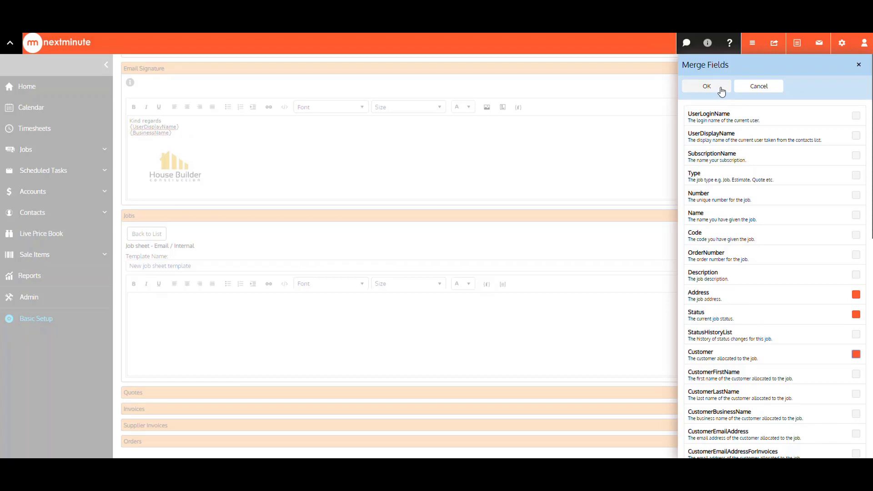
pyautogui.click(707, 86)
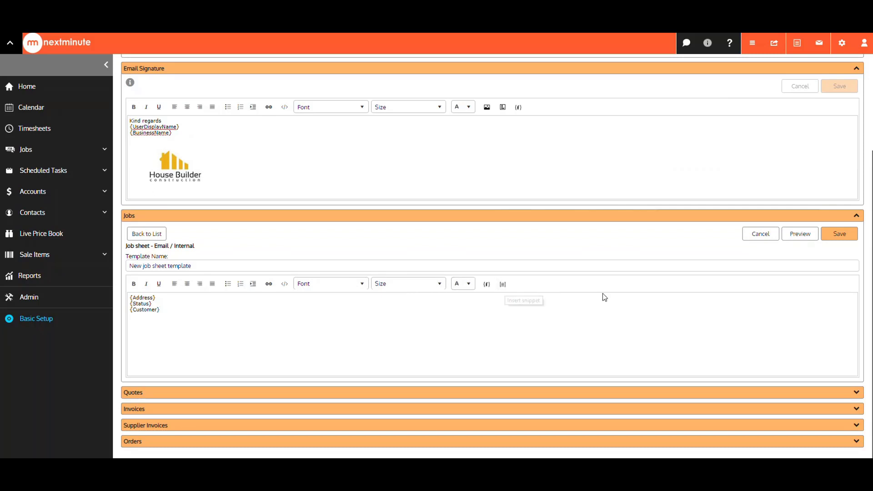
pyautogui.click(850, 241)
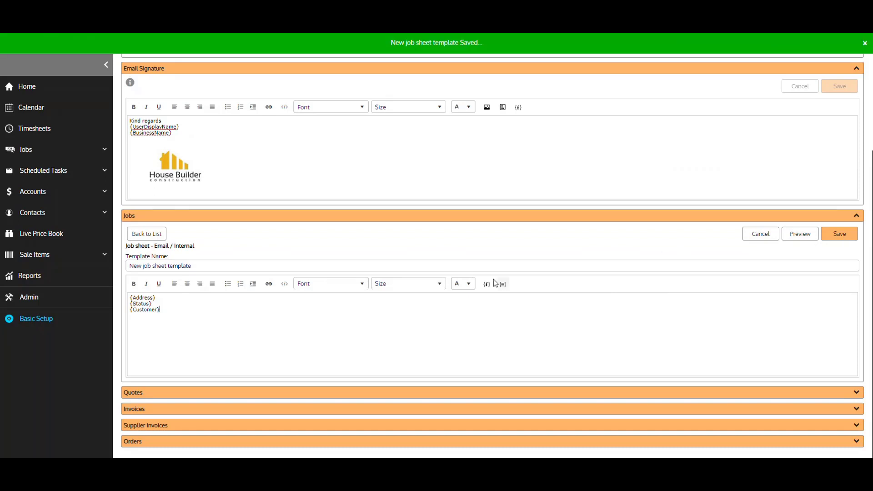
# - Back in the template list, make 'New job sheet template' the default and confirm
pyautogui.click(148, 235)
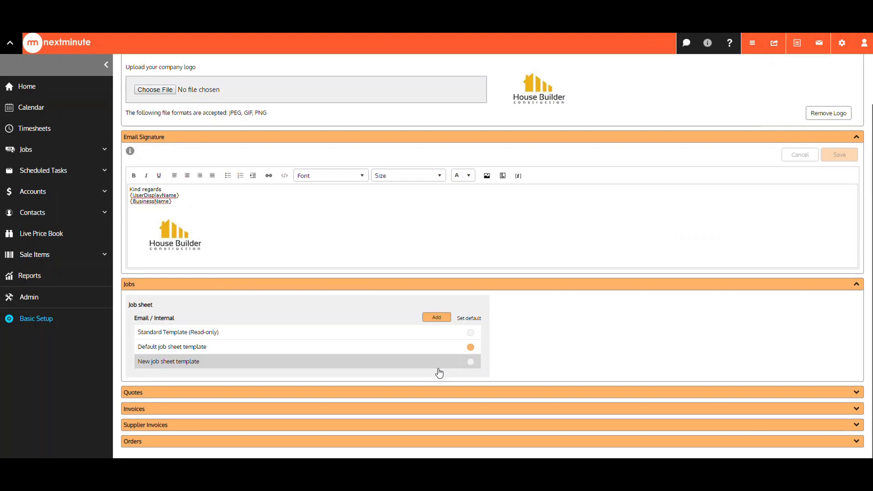
pyautogui.click(471, 362)
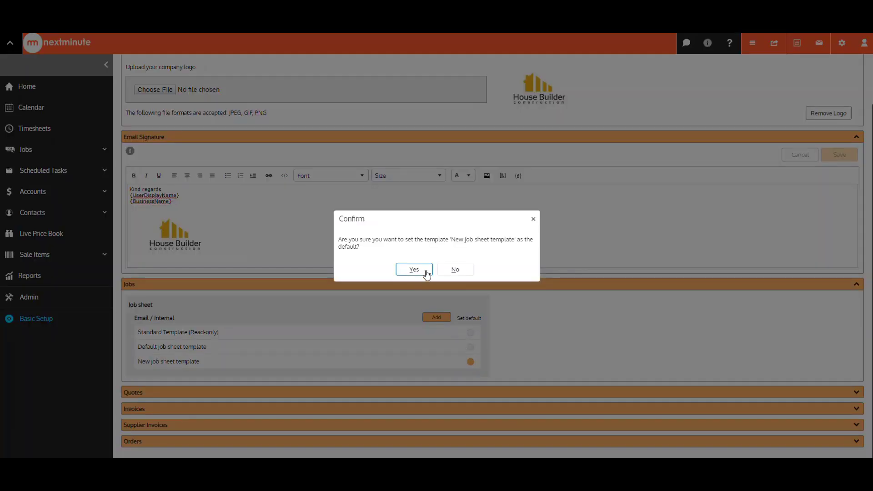
pyautogui.click(414, 270)
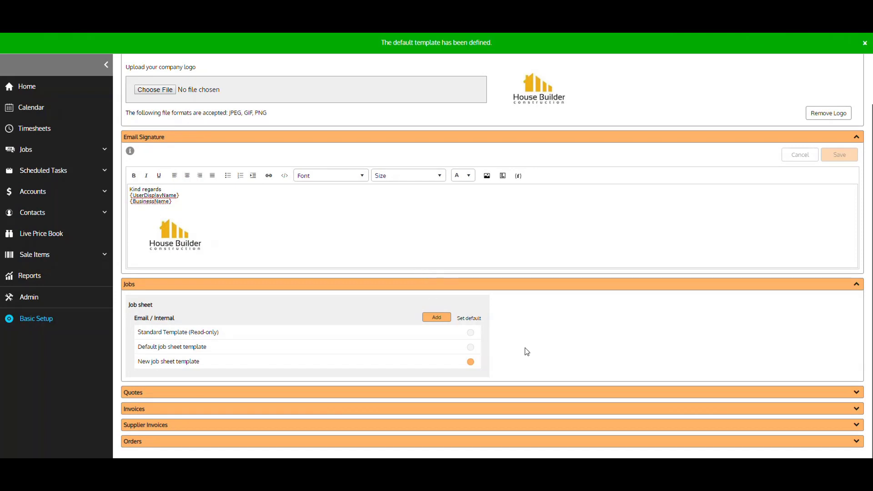
pyautogui.scroll(2, 522, 347)
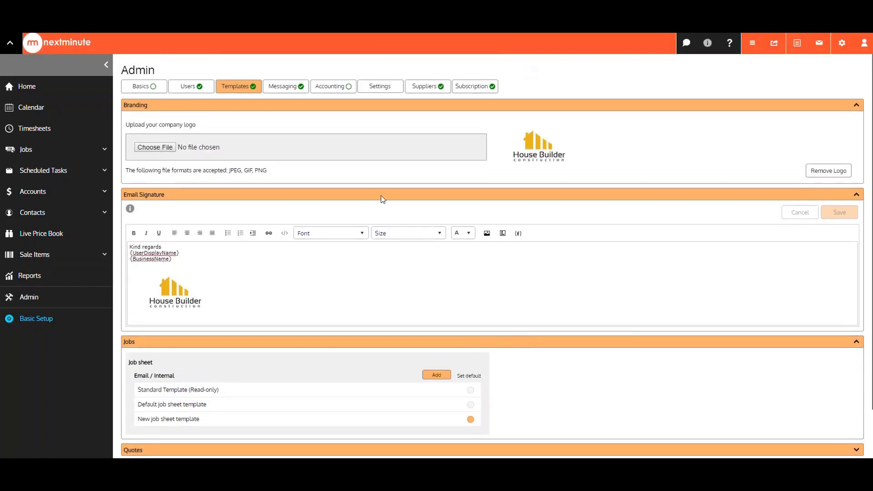
# - View the Messaging tab and scroll through the job and task Standard Templates
pyautogui.click(299, 90)
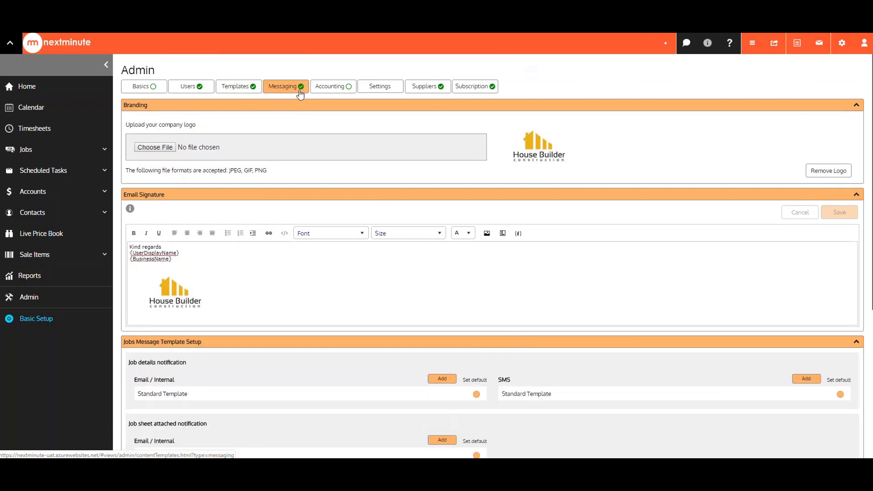
pyautogui.scroll(-3, 353, 245)
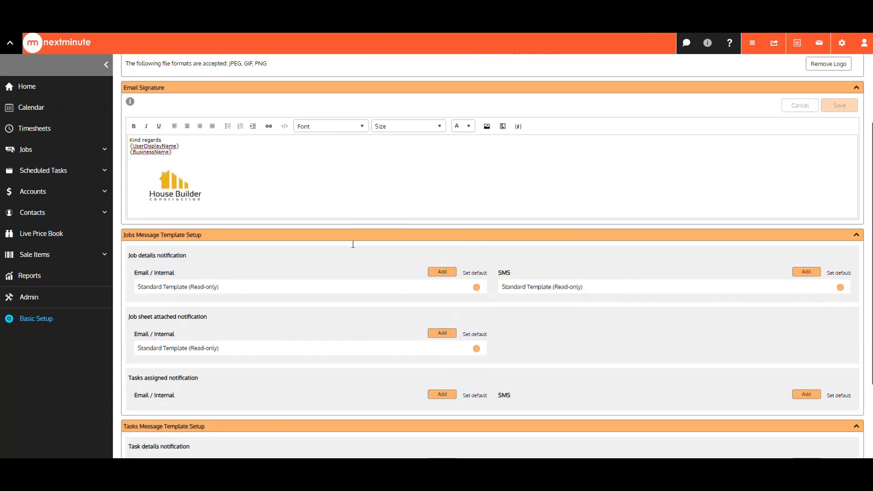
pyautogui.scroll(-2, 353, 247)
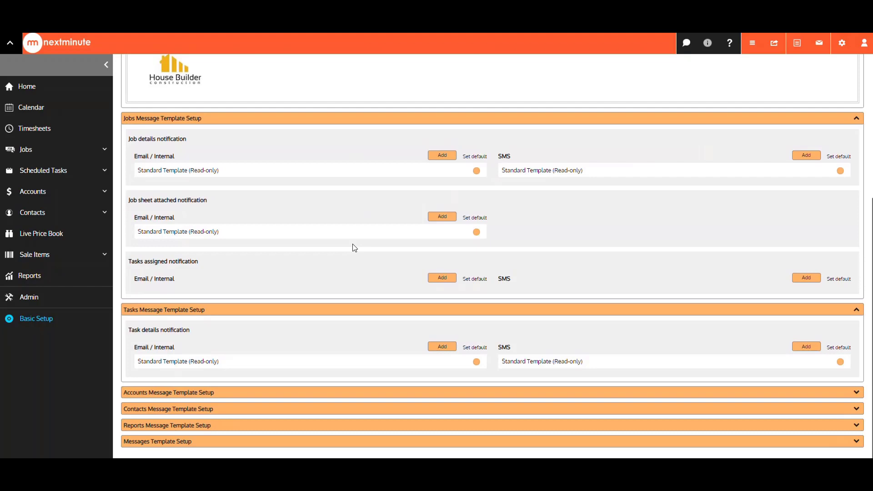
pyautogui.scroll(5, 355, 248)
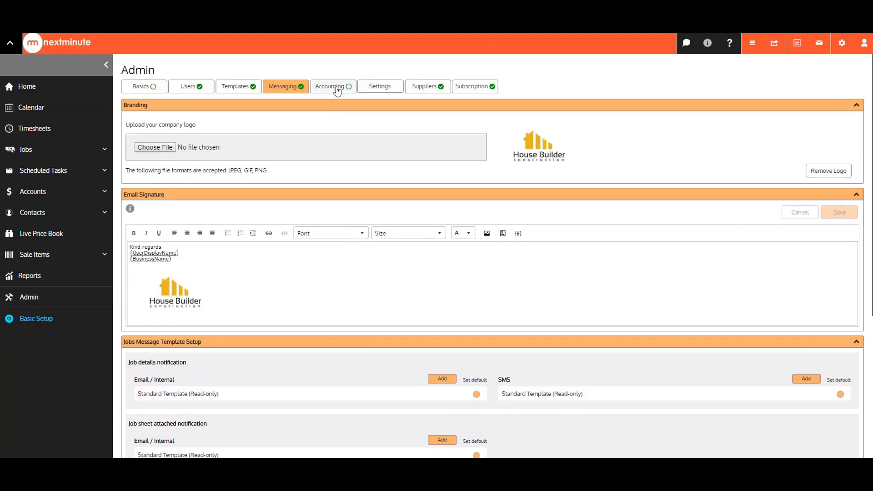
# - Review the Accounting tab's NZD currency, 15% GST, MYOB AccountRight integration and tax rates
pyautogui.click(336, 89)
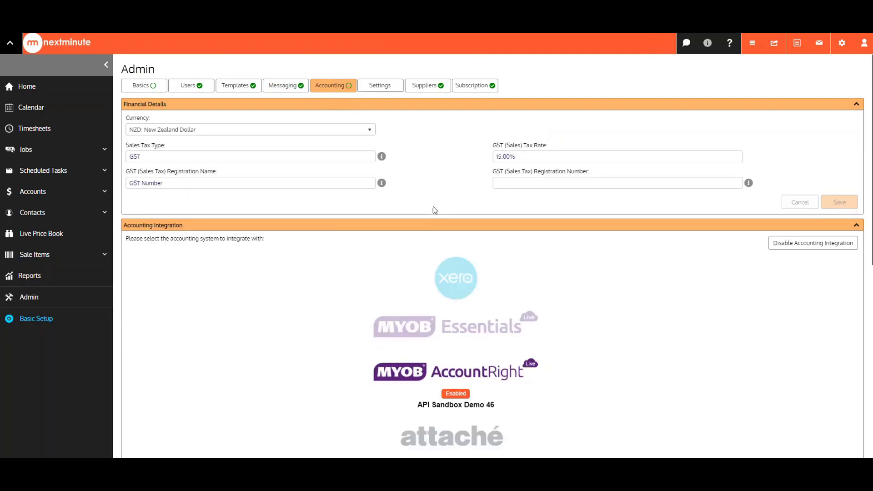
pyautogui.scroll(-7, 433, 207)
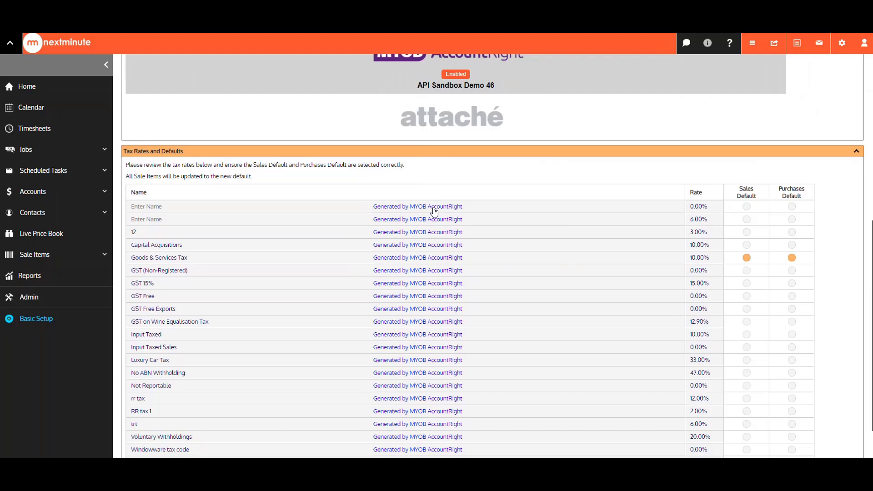
pyautogui.scroll(-1, 434, 212)
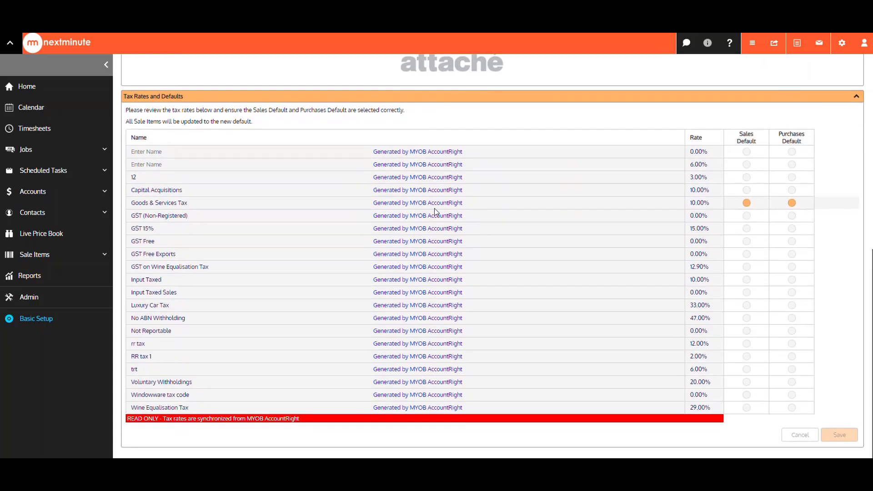
pyautogui.scroll(8, 434, 208)
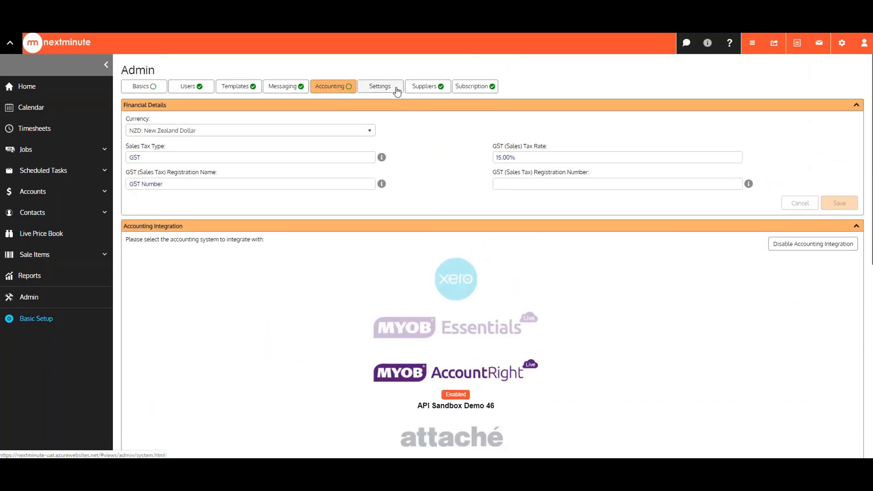
# - Browse the Settings tab's Jobs and Tasks, Contacts, Sale Items, Quotes, Invoices and Orders sections
pyautogui.click(397, 89)
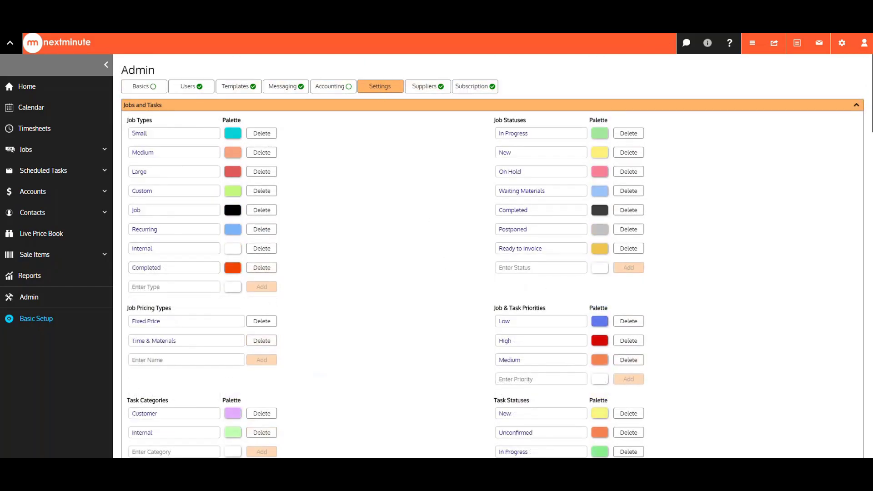
pyautogui.scroll(-5, 391, 217)
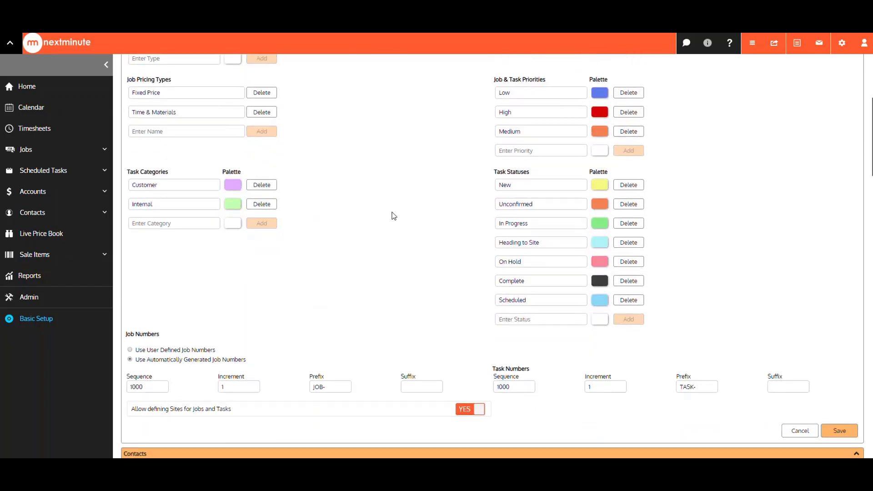
pyautogui.scroll(-3, 394, 216)
pyautogui.scroll(-4, 394, 216)
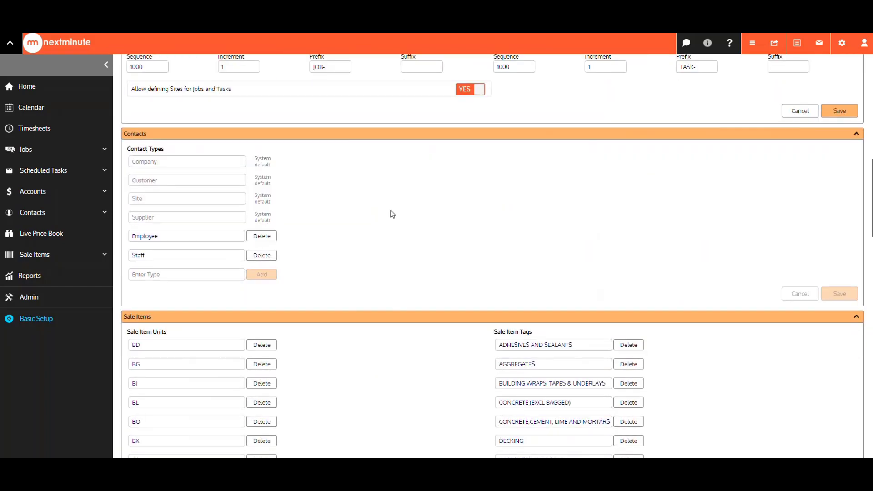
pyautogui.scroll(-3, 391, 214)
pyautogui.scroll(-4, 391, 213)
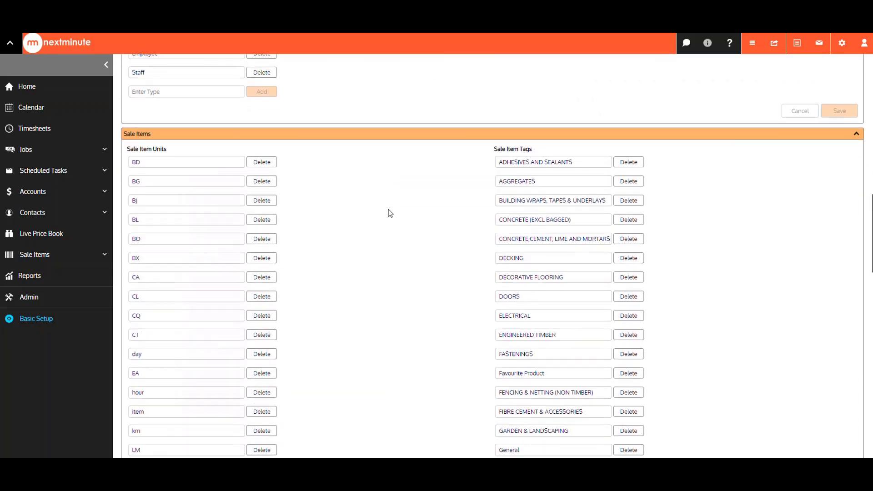
pyautogui.scroll(-13, 392, 212)
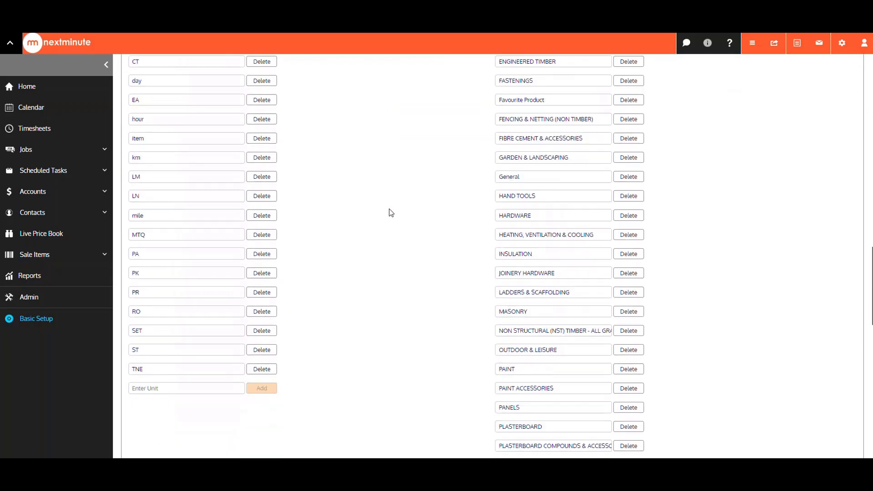
pyautogui.scroll(-5, 391, 214)
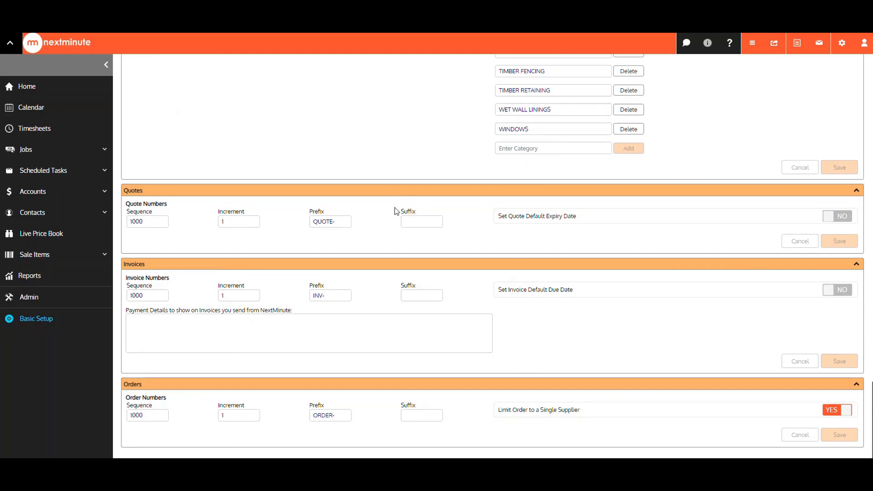
pyautogui.scroll(15, 397, 211)
pyautogui.scroll(15, 400, 214)
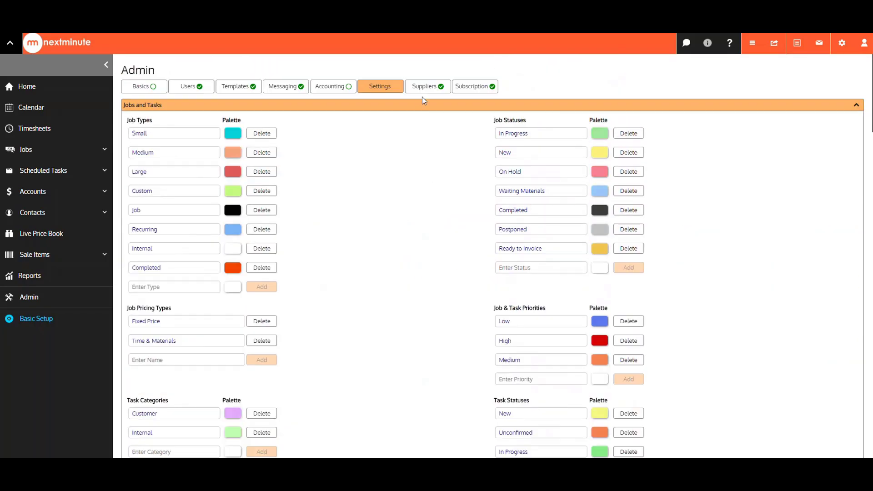
# - View the Suppliers tab with its PlaceMakers quote import template and integration
pyautogui.click(424, 89)
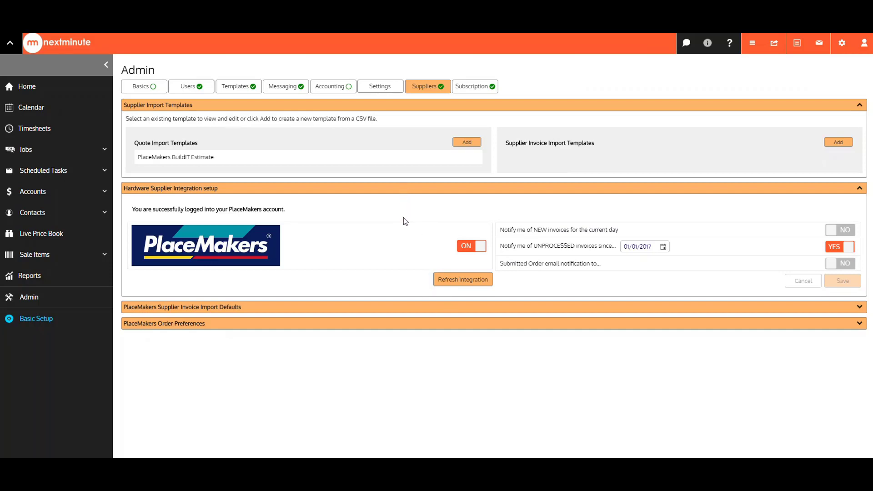
# - View the OrderIT subscription with 3 administrator and 3 mobile users, billed in NZD
pyautogui.click(473, 94)
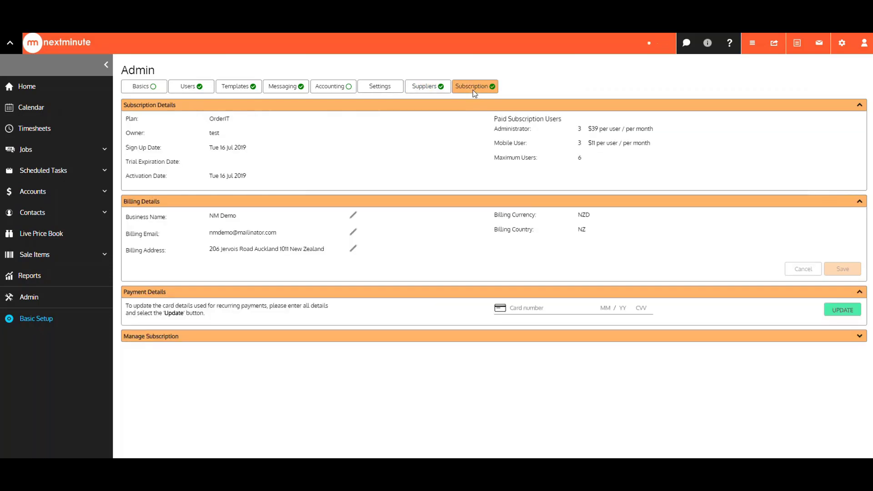